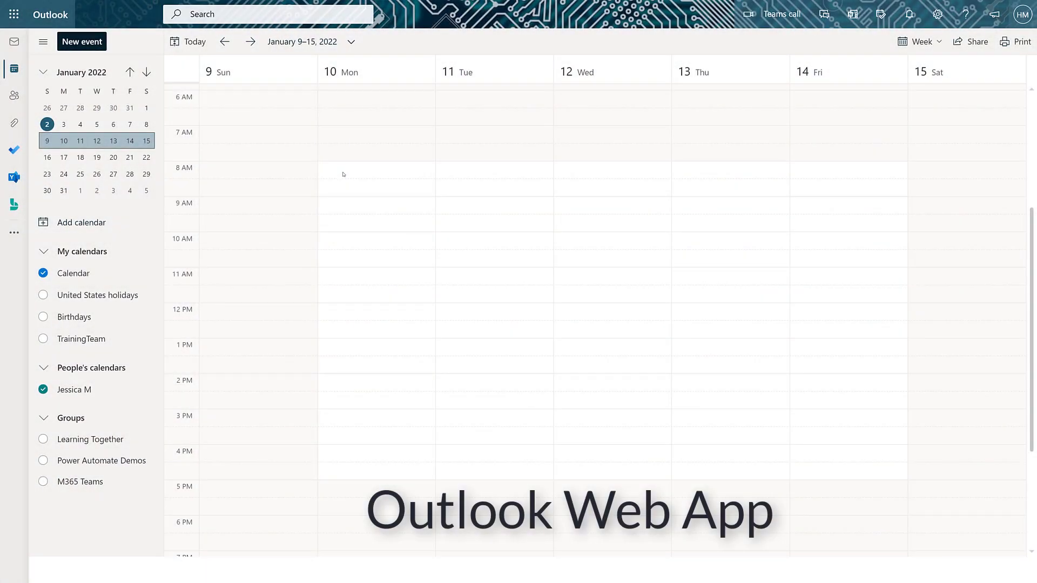
Start a Monday 8 AM event on the colleague's shared calendar in the full editing form
click(342, 174)
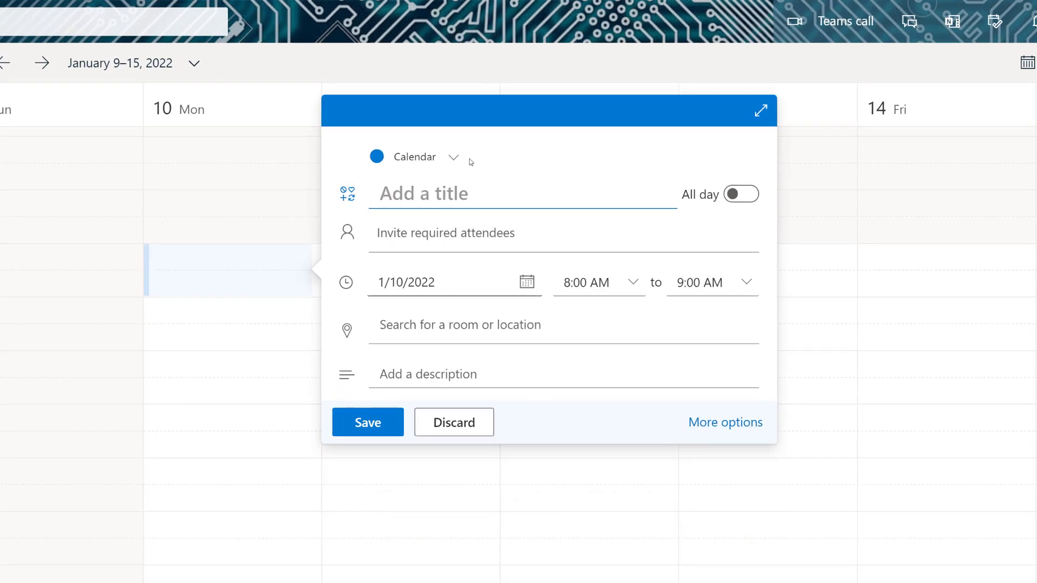
click(453, 157)
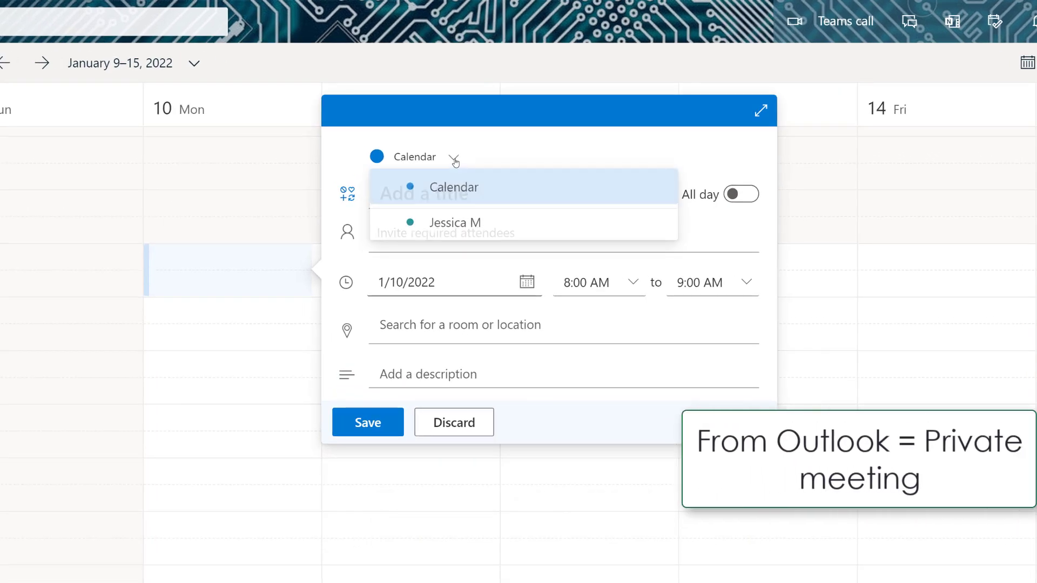
click(465, 234)
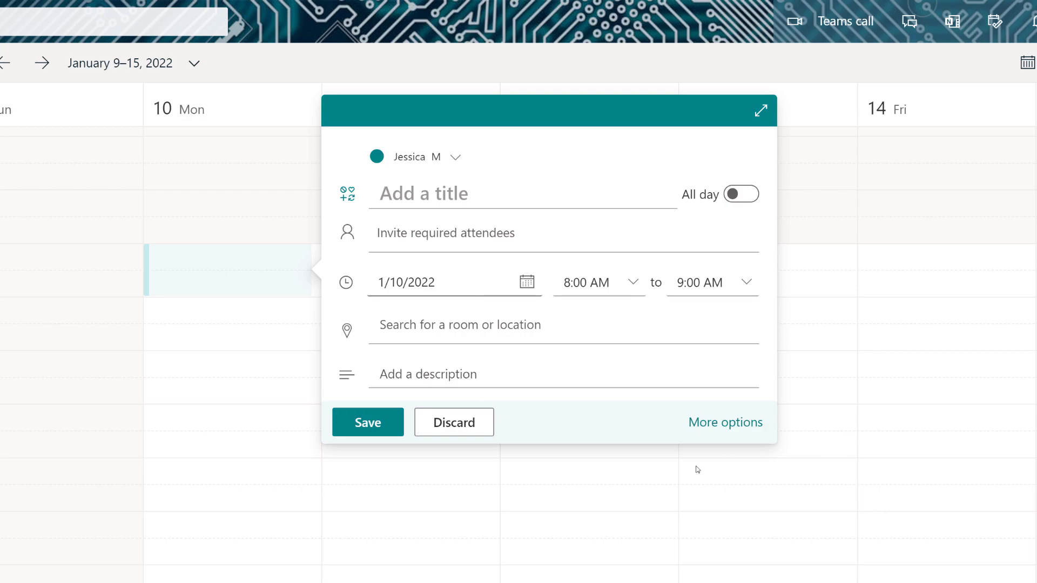
click(725, 422)
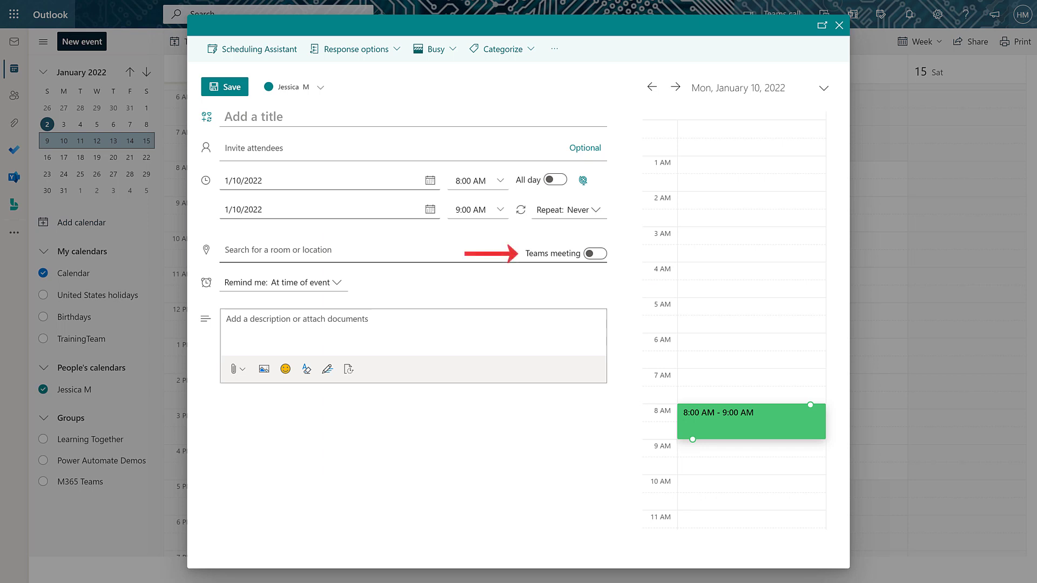
Add the suggested colleague as attendee, title it 'New Year Meeting', and send it
click(226, 148)
text(He)
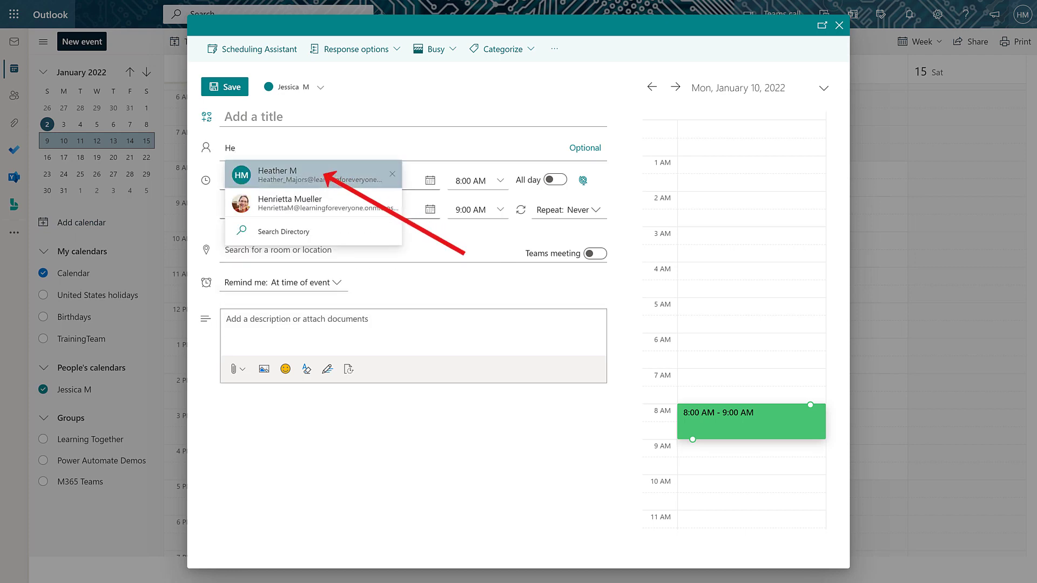
key(Return)
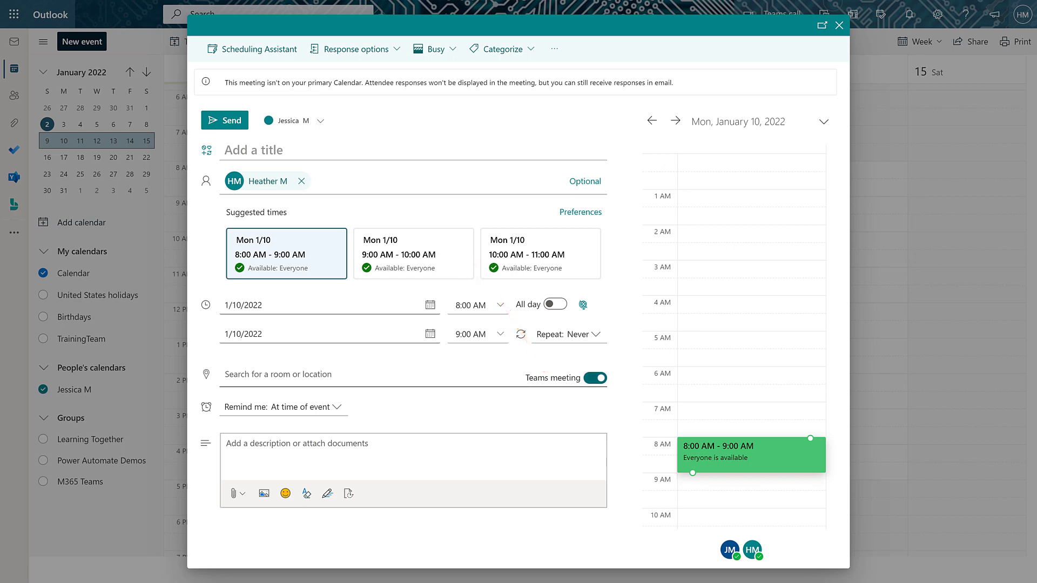
click(227, 150)
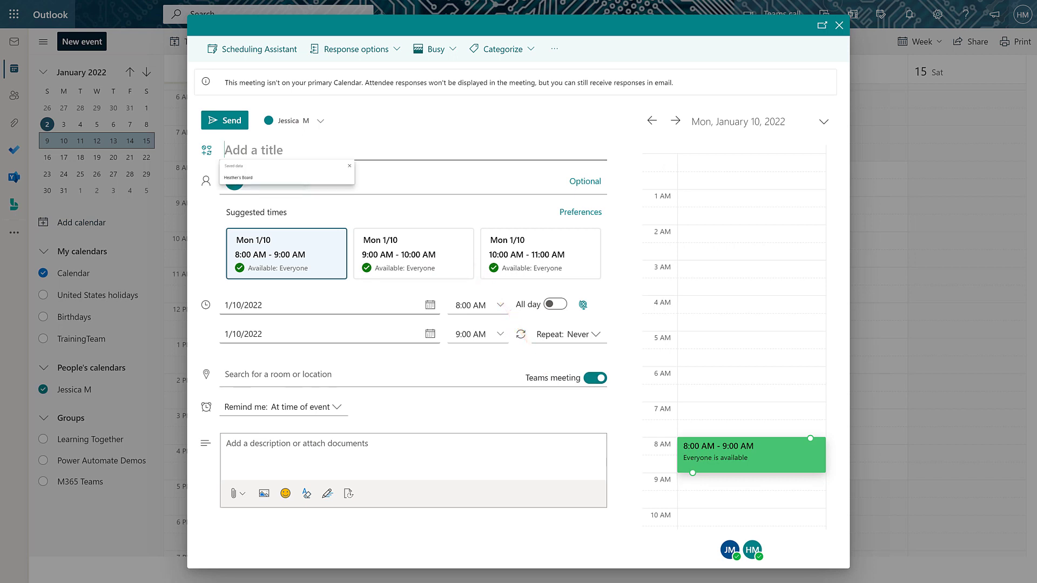
text(New Year)
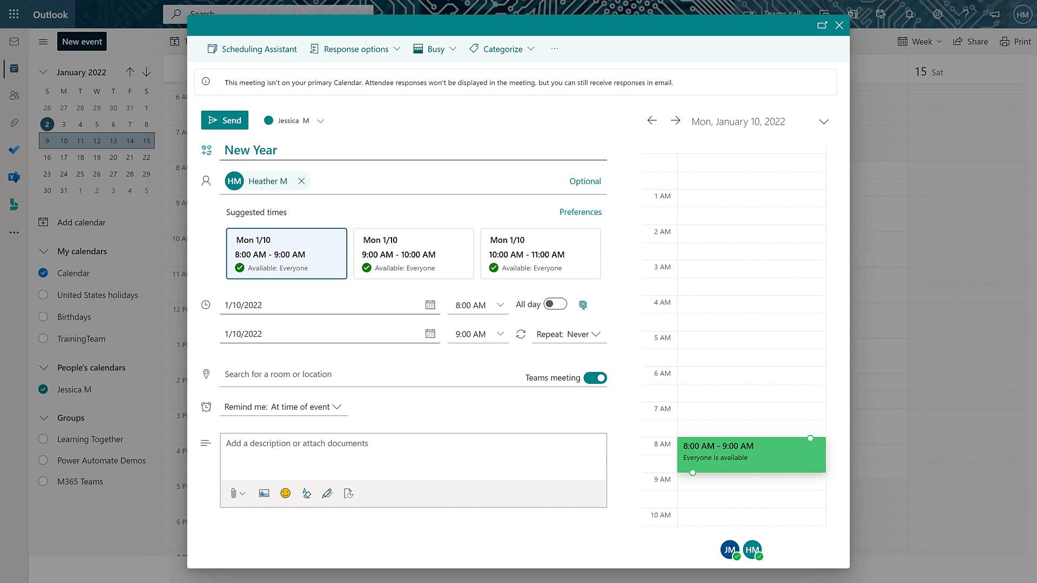
text( Meeting)
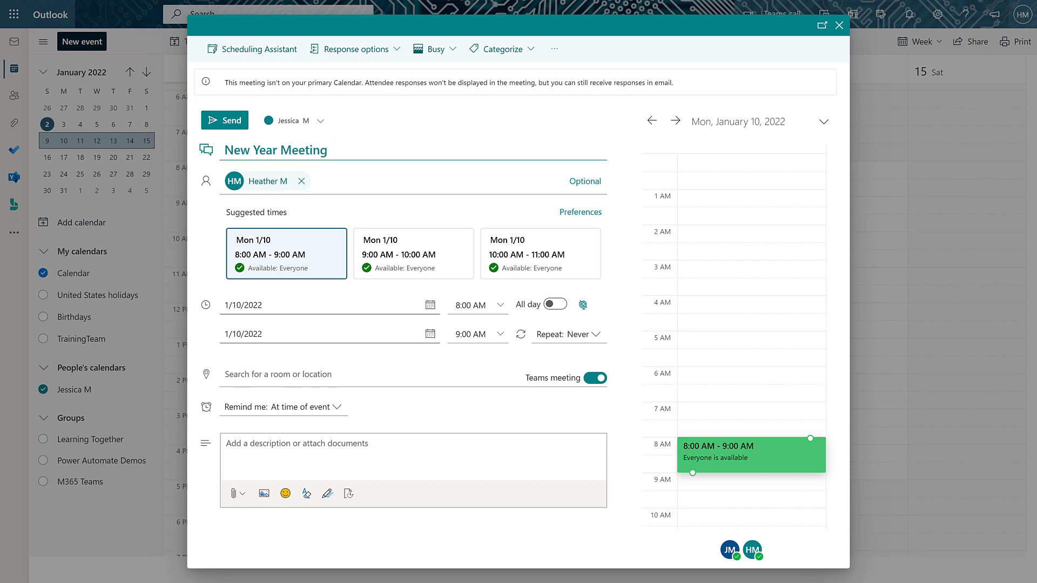
key(ctrl+Return)
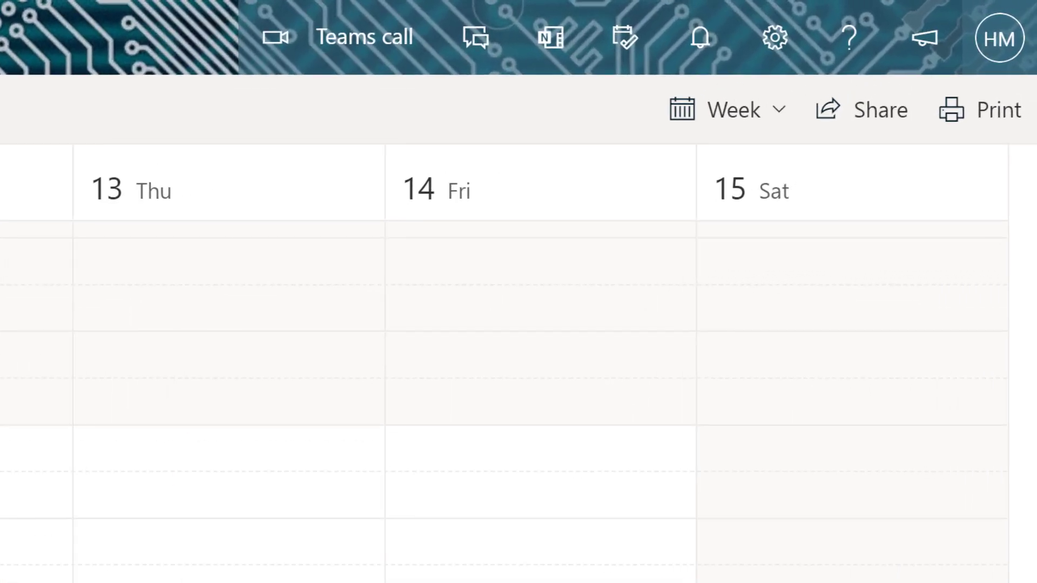
Uncheck 'Add online meeting to all meetings' under Calendar > Events and invitations and save
click(775, 39)
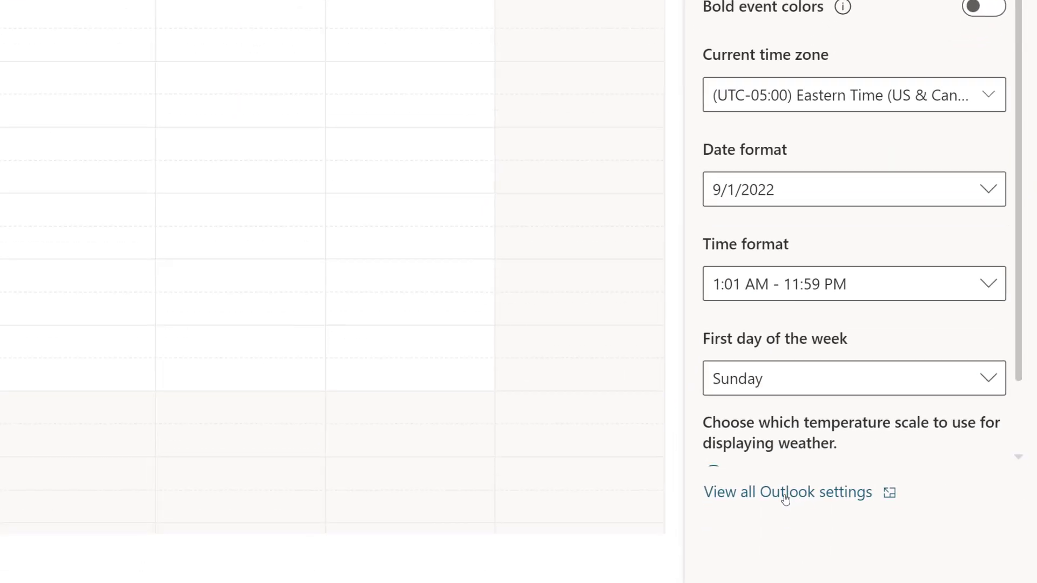
click(784, 494)
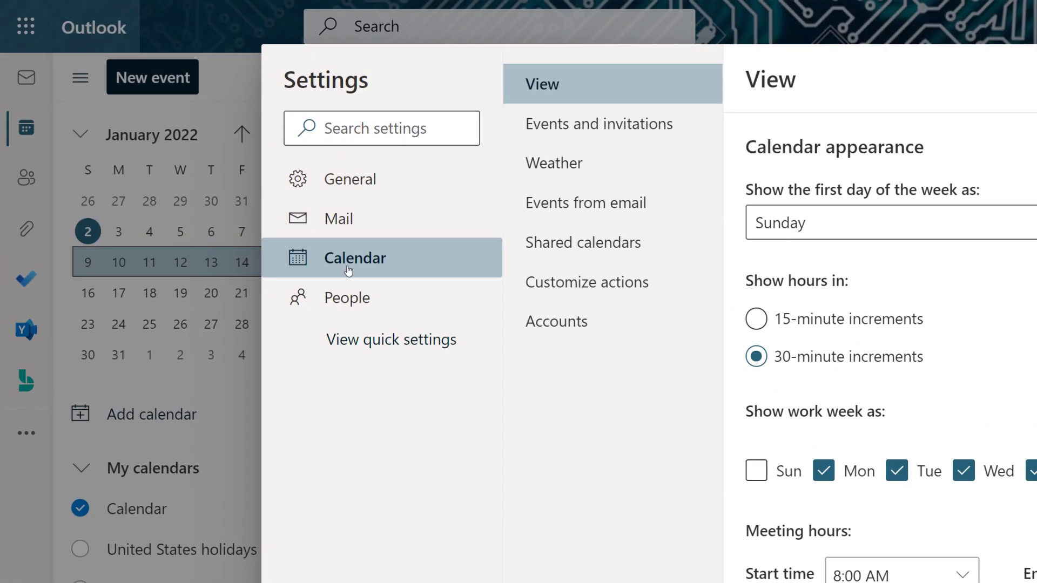
click(587, 129)
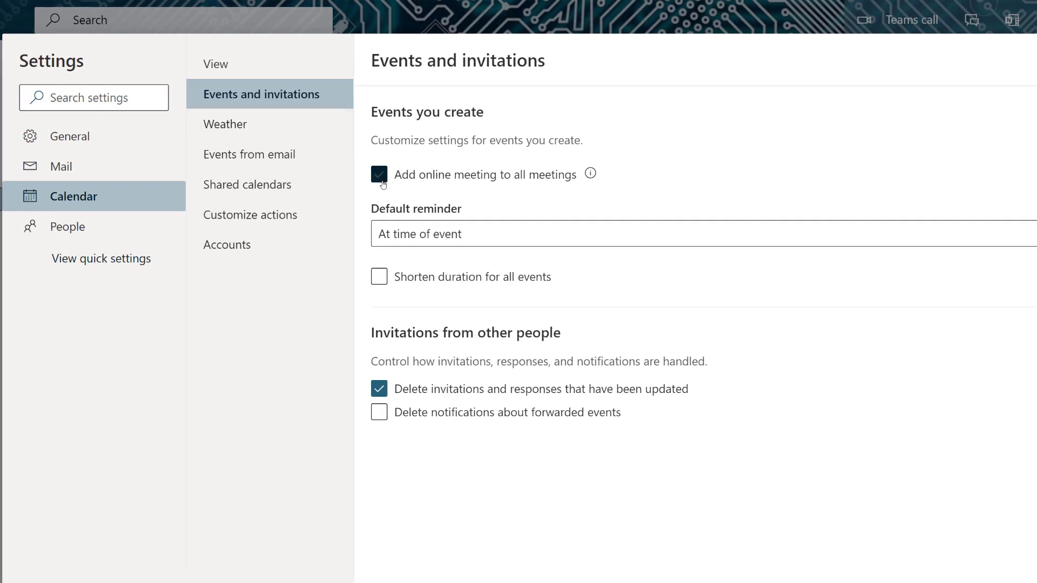
click(383, 184)
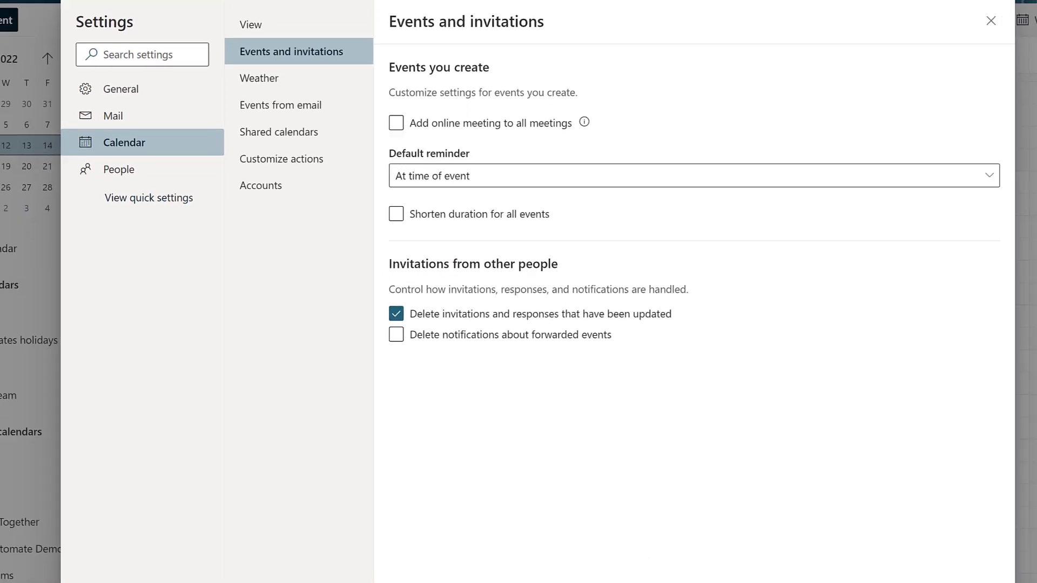
click(861, 555)
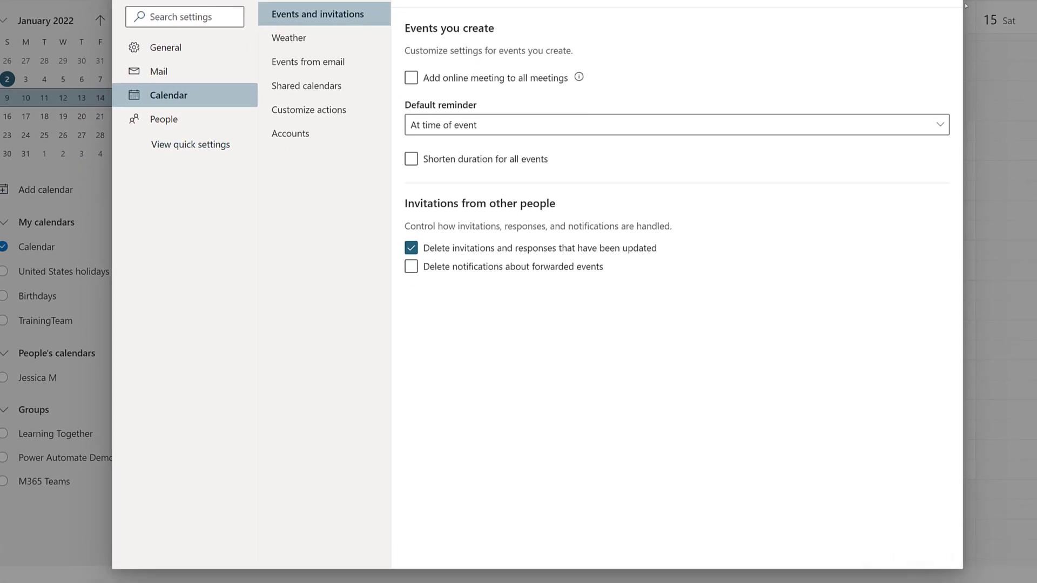
key(Escape)
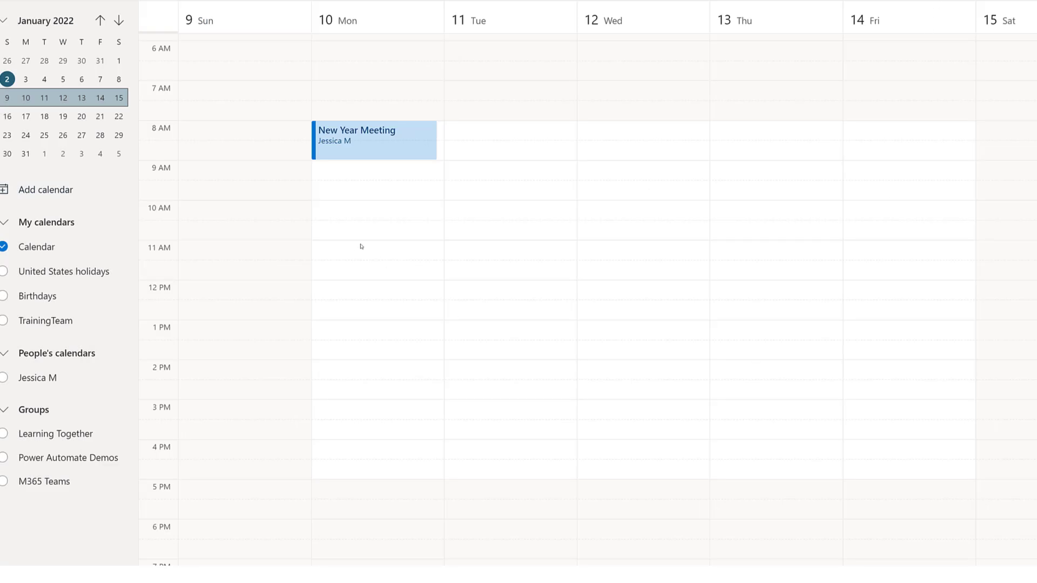
Create a Monday 9 AM Teams meeting titled 'Teams Webinar' in the Teaching Live Events category
click(369, 193)
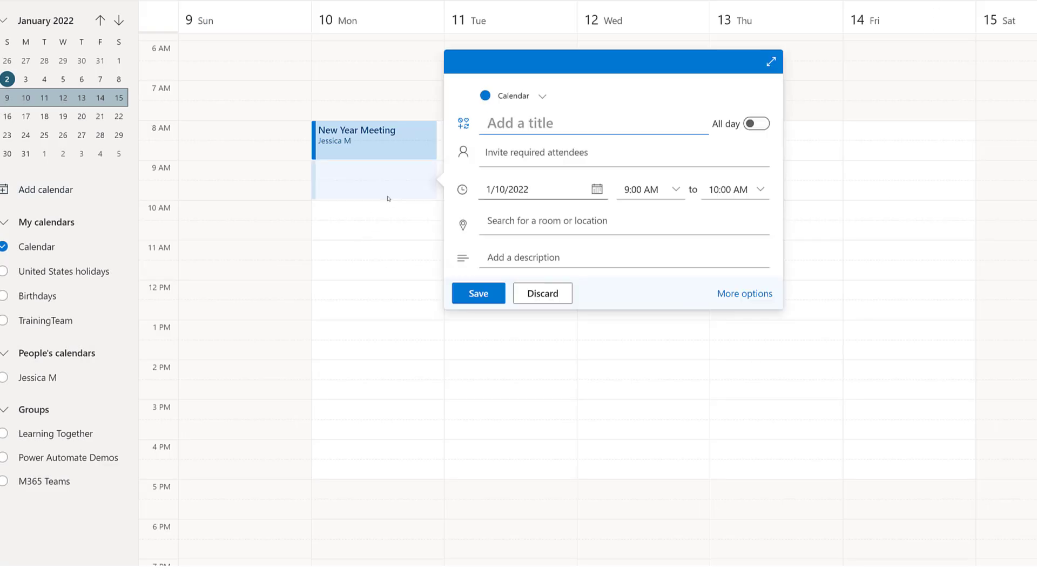
click(743, 296)
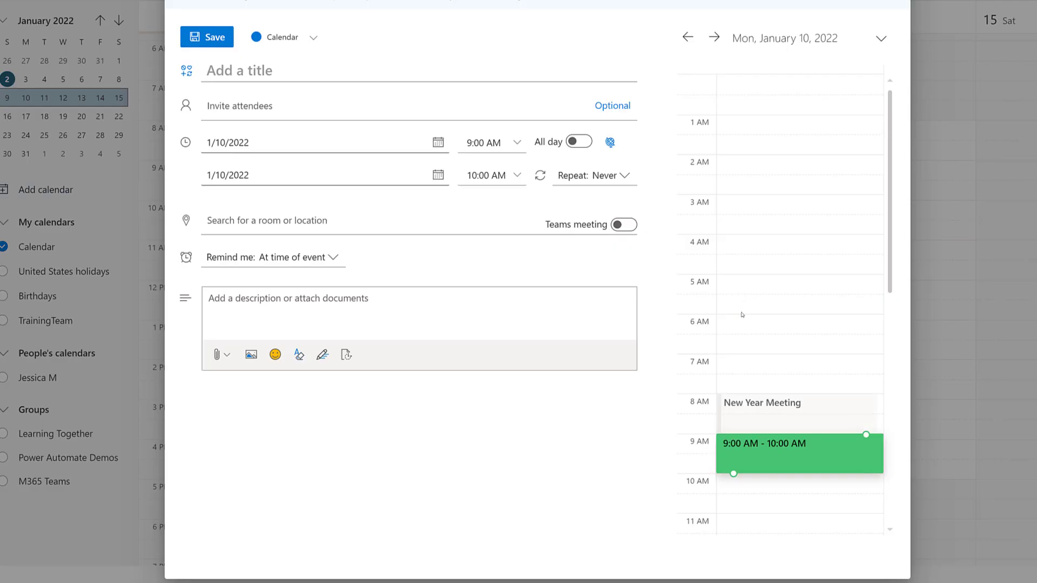
click(619, 231)
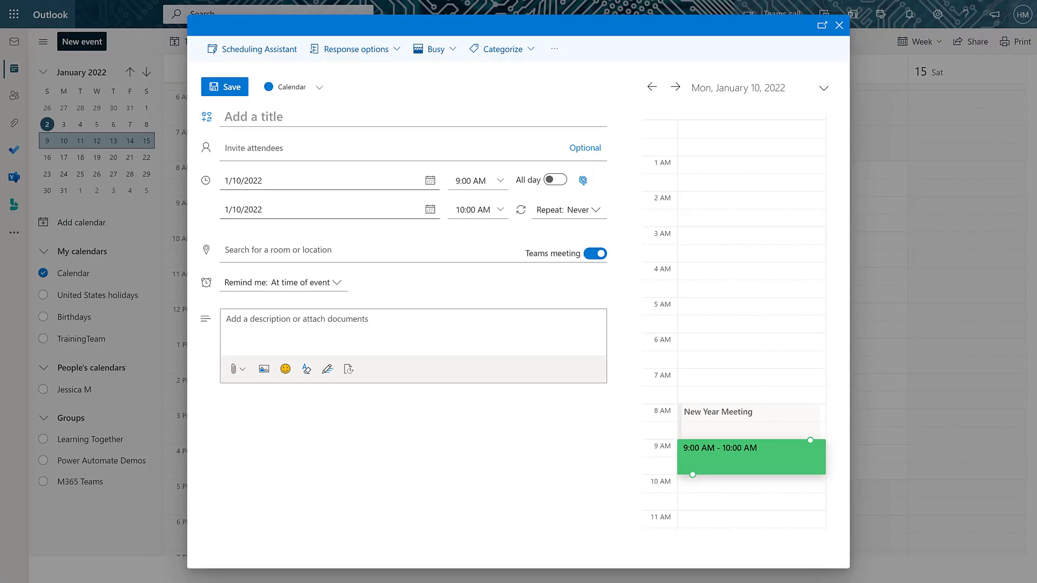
click(250, 116)
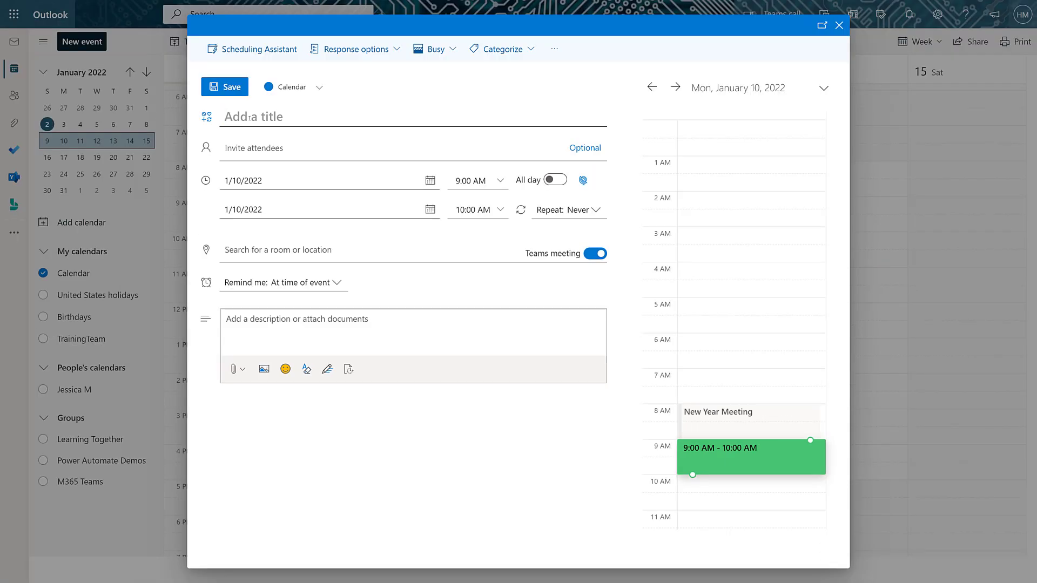
text(Teams Webinar)
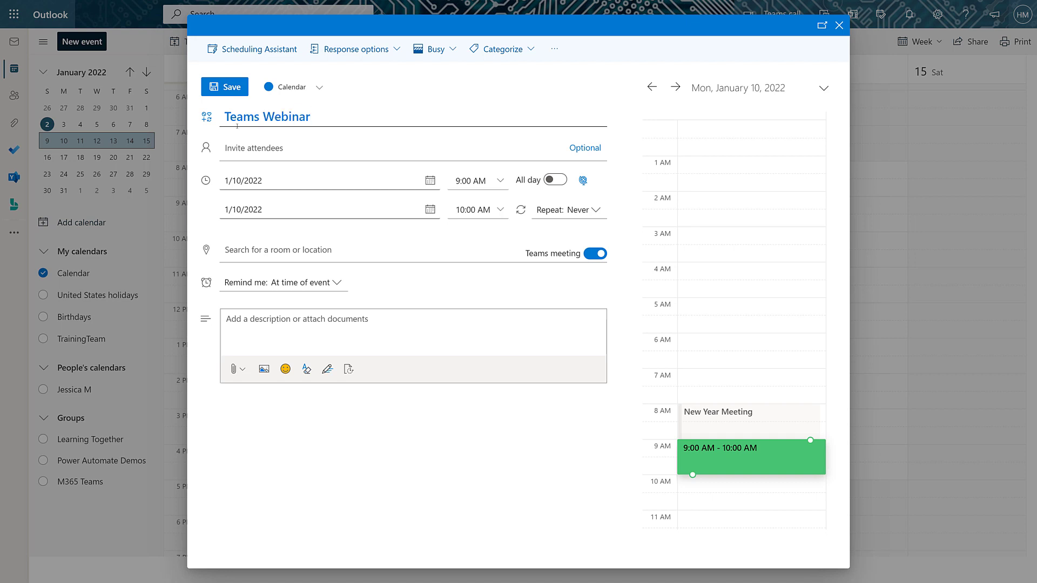
click(528, 54)
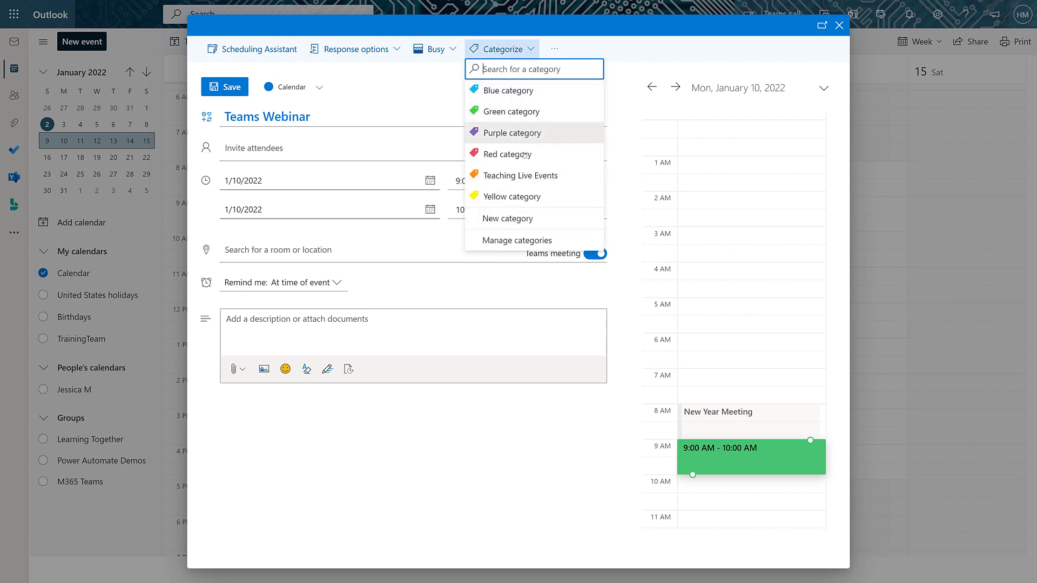
click(524, 175)
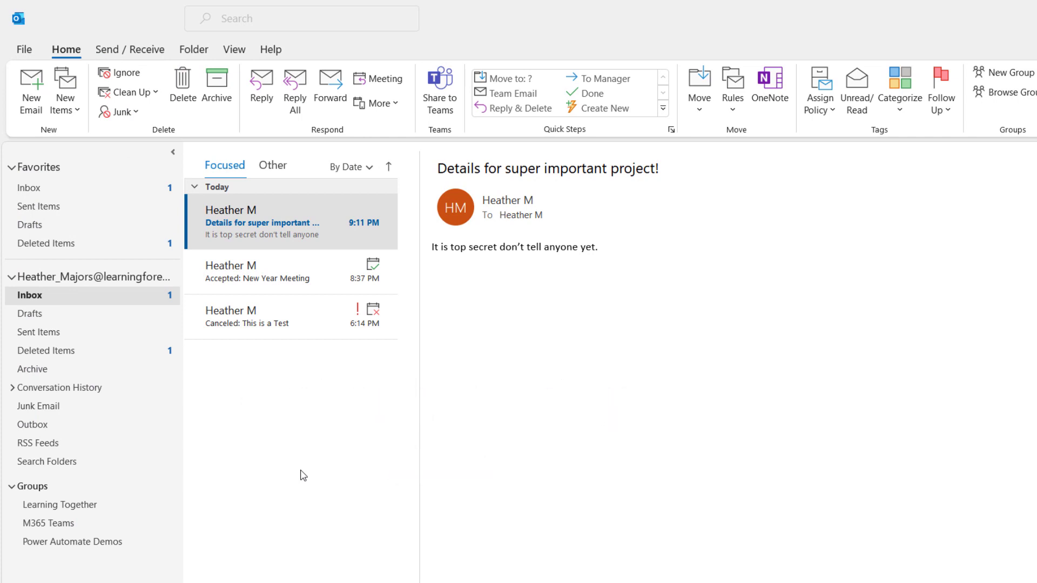
Select the 'Details for super important project!' email in the Inbox
click(278, 233)
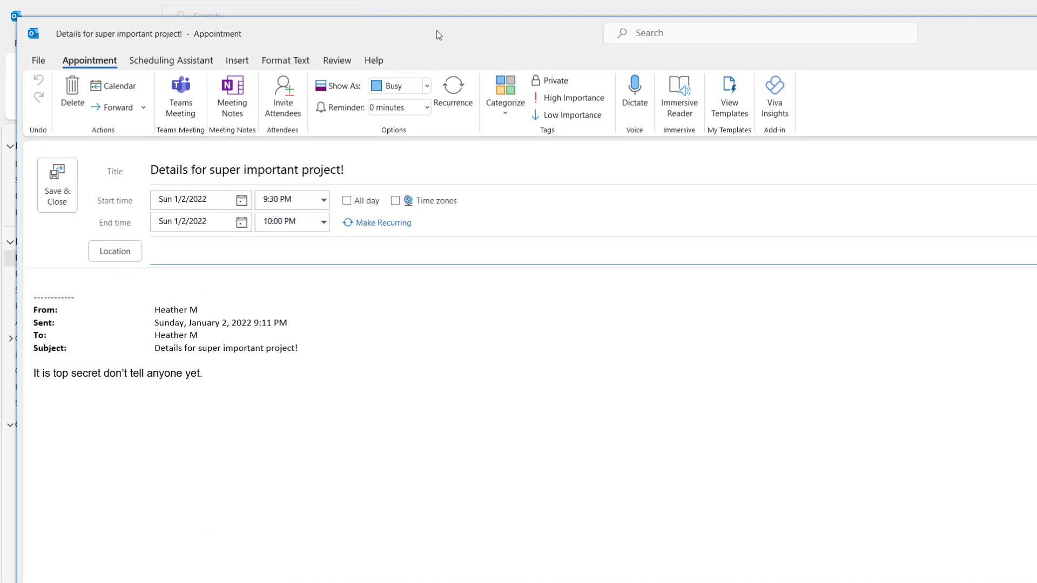
Delete the forwarded header lines from the appointment's body text
drag(436, 31, 570, 106)
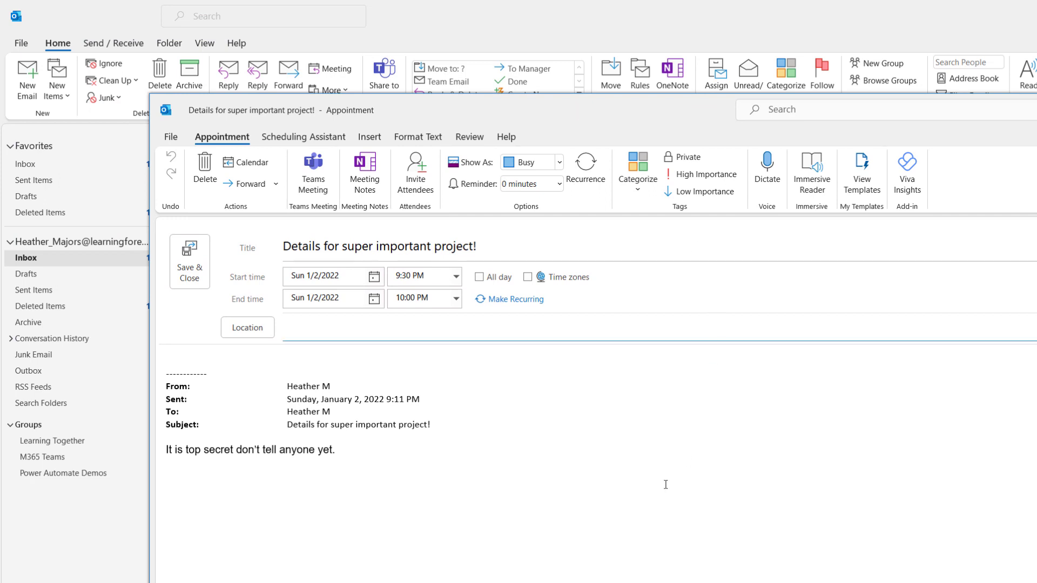
click(552, 476)
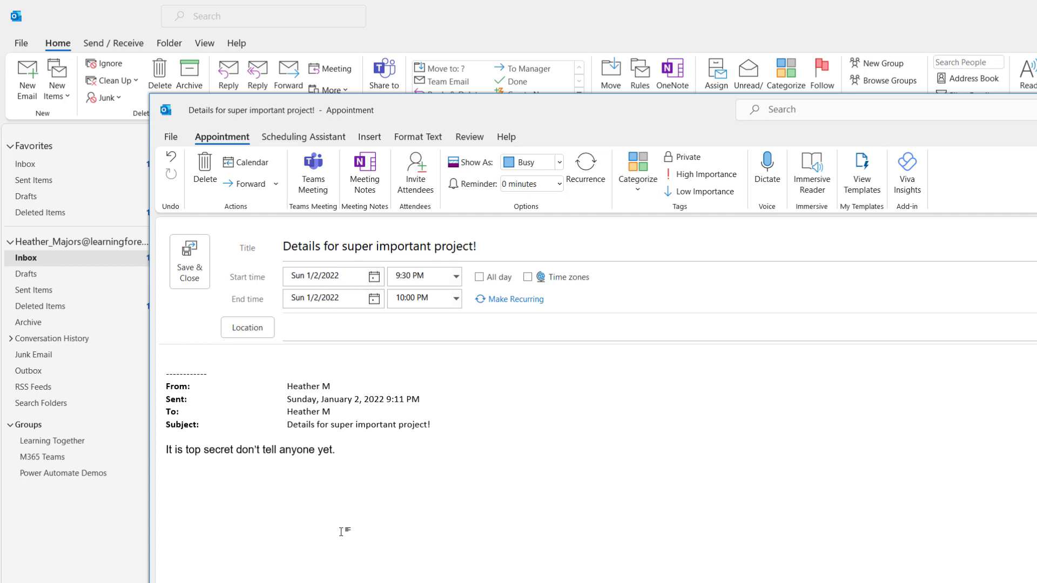
drag(432, 428, 171, 362)
key(Delete)
Turn the appointment into a meeting with the suggested colleague as required attendee
click(416, 173)
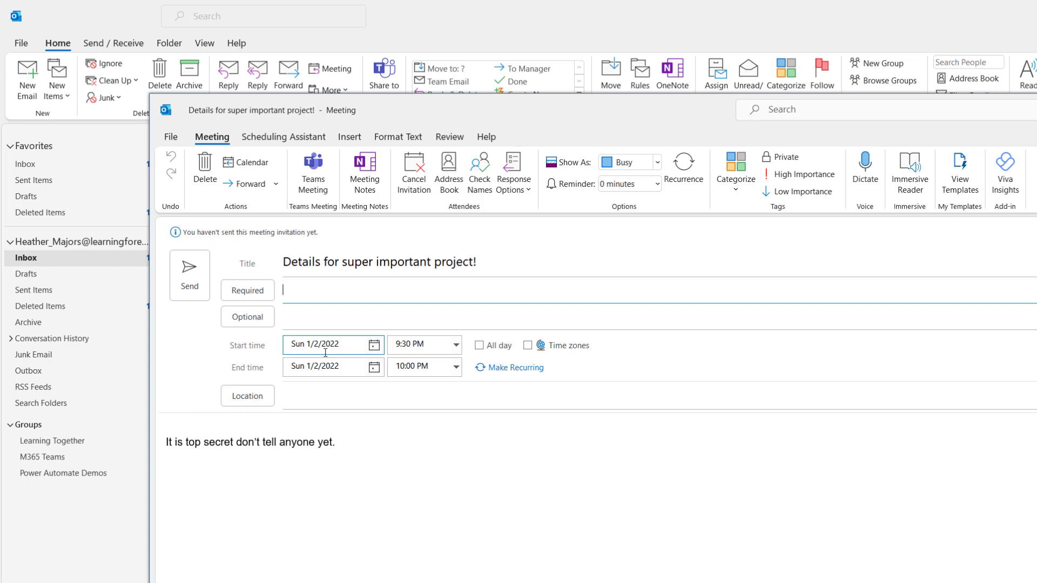
text(jess)
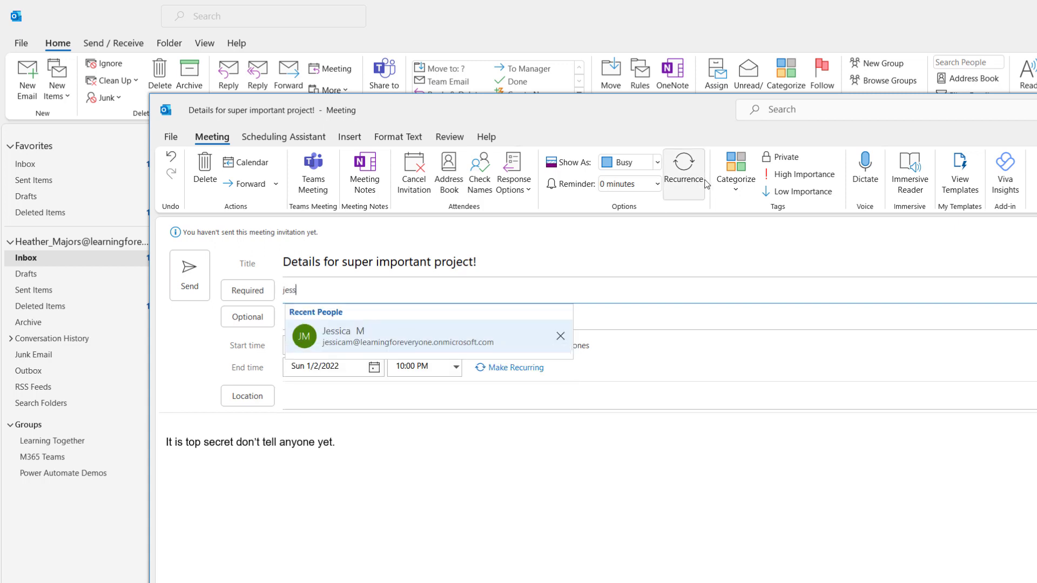
click(360, 339)
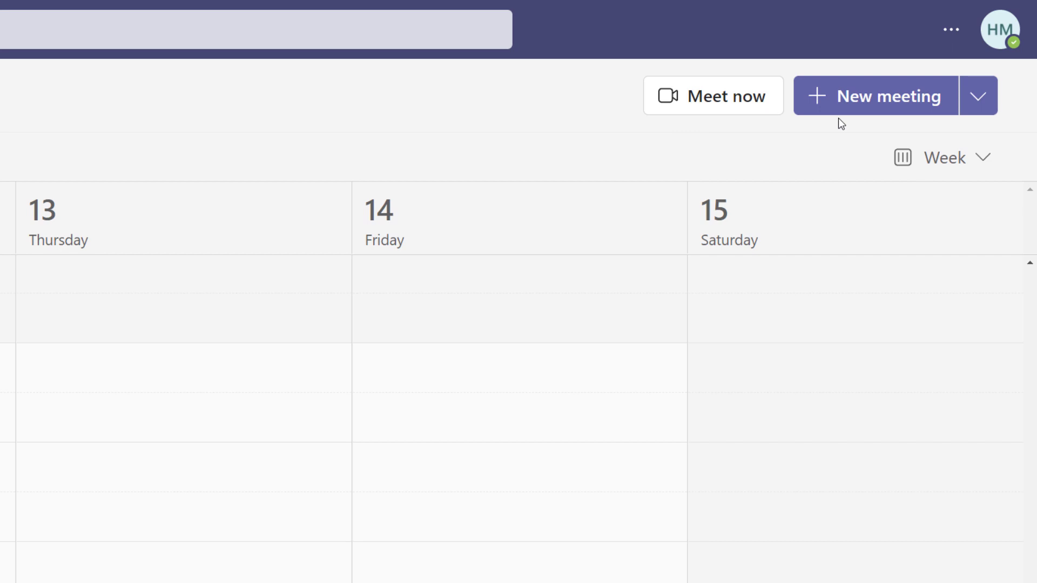
Dismiss the Meet now popup and open a blank New meeting form
click(705, 112)
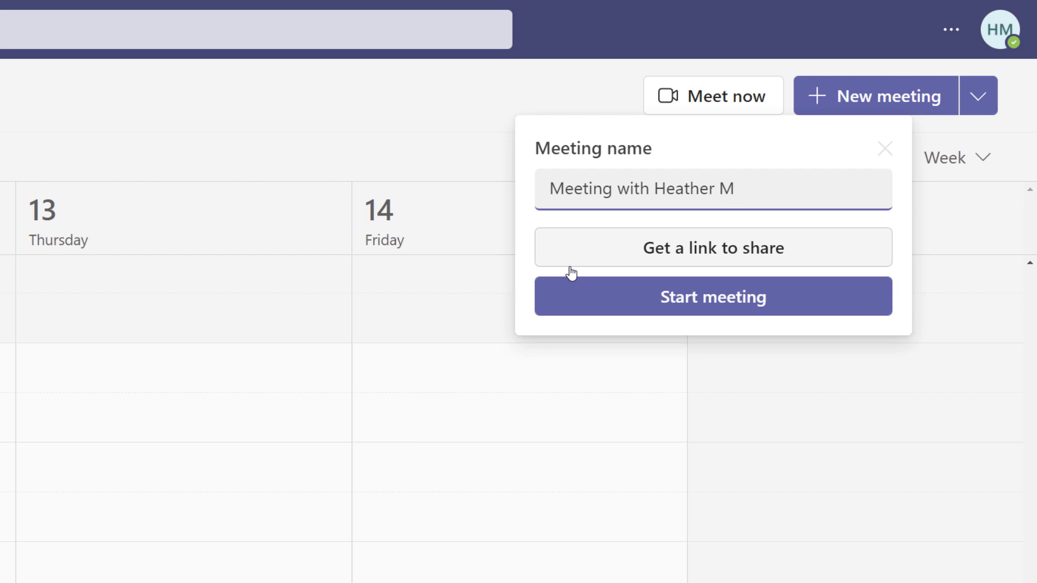
key(Escape)
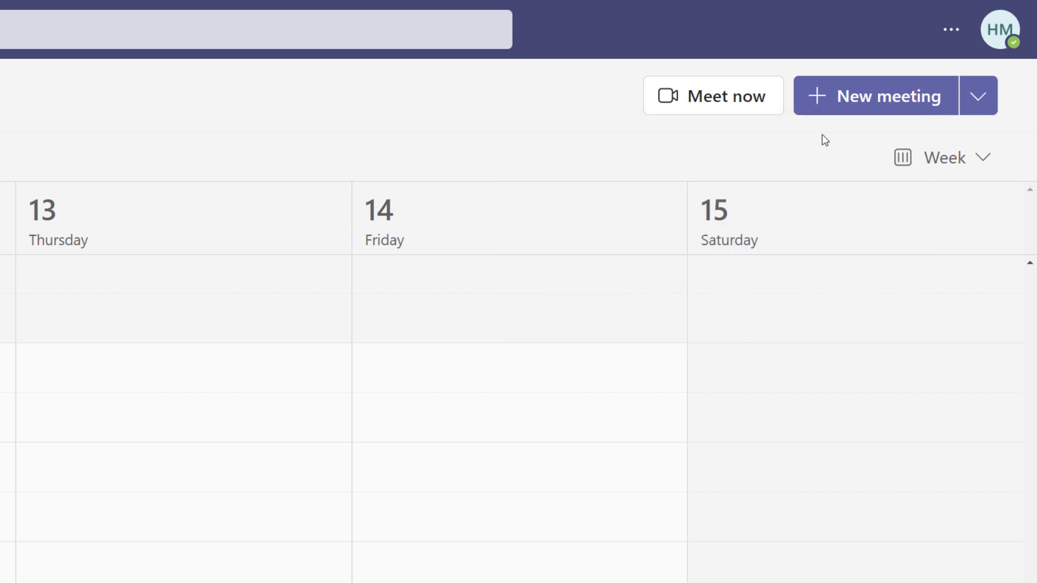
click(849, 115)
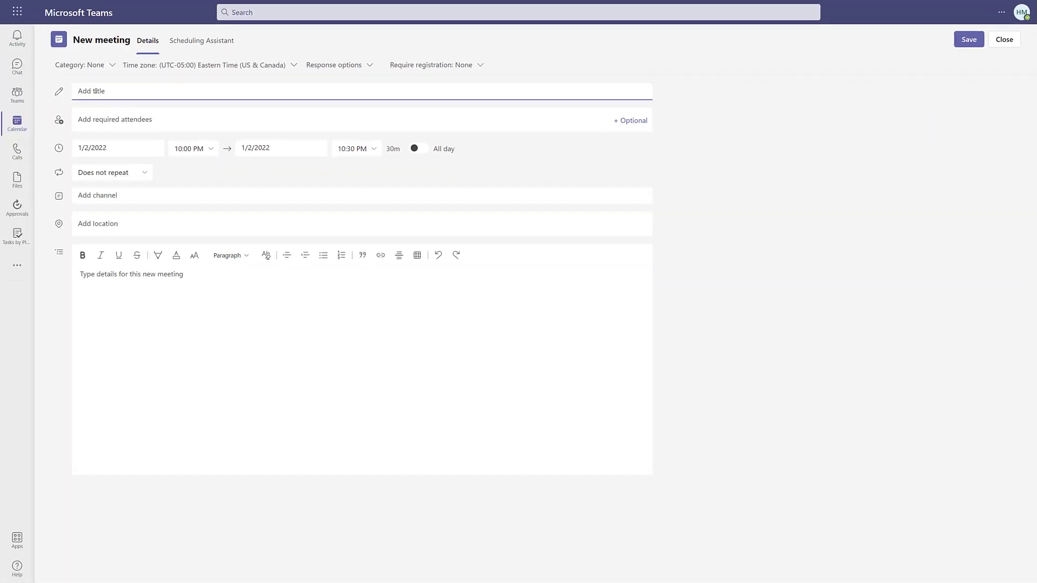
Title the meeting '2020 Content Calendar Meeting' for 1/10/2022, 11:30 AM–12 PM, and save it
click(130, 151)
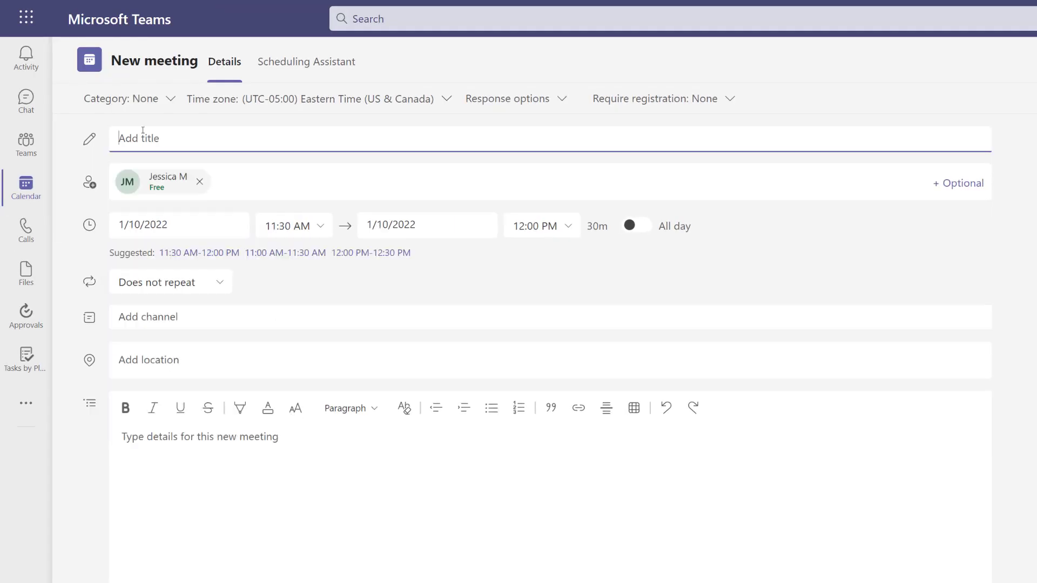
text(2020 Content Calendar M)
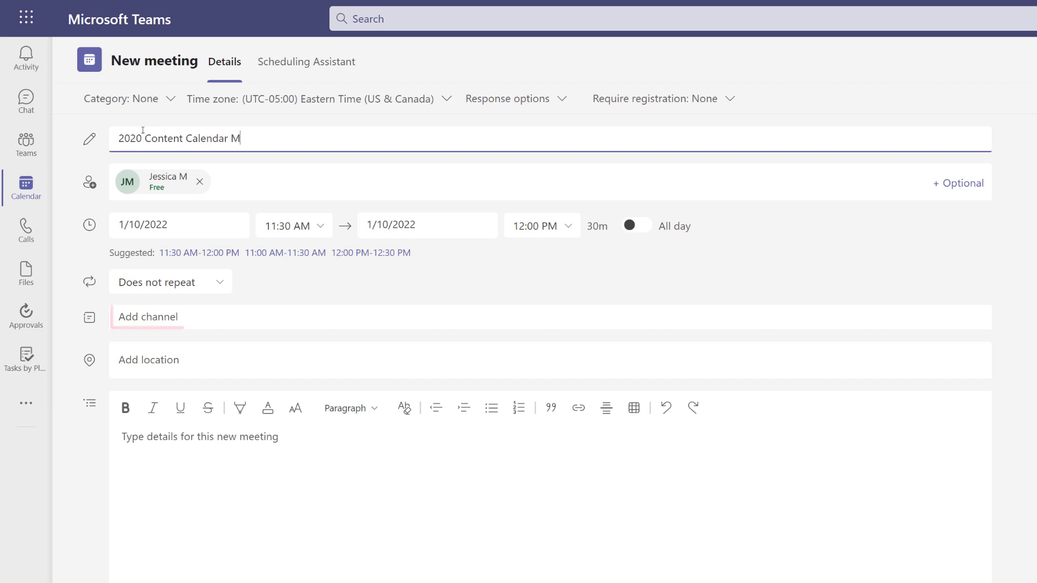
text(eeting)
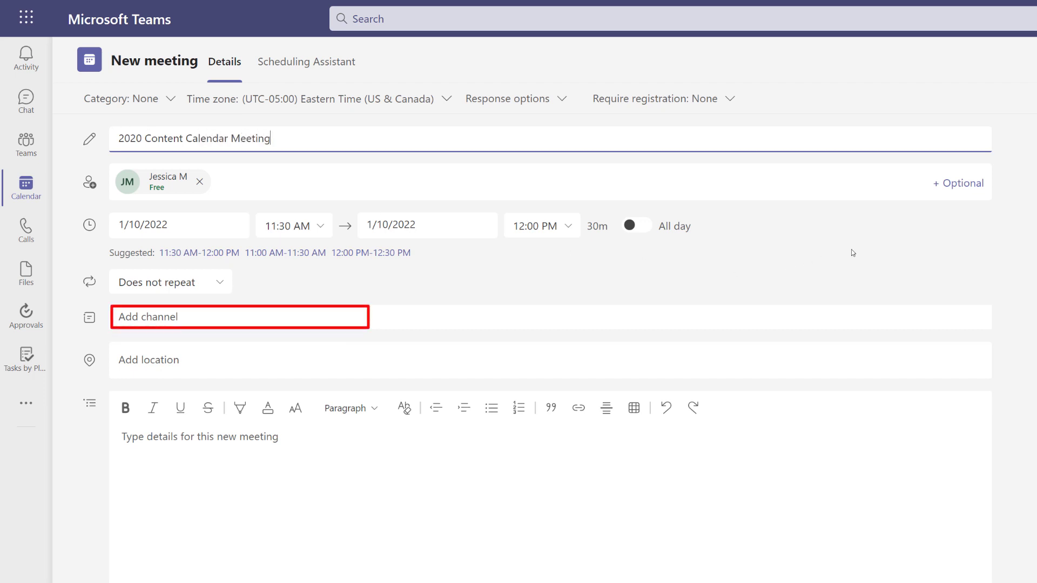
click(852, 250)
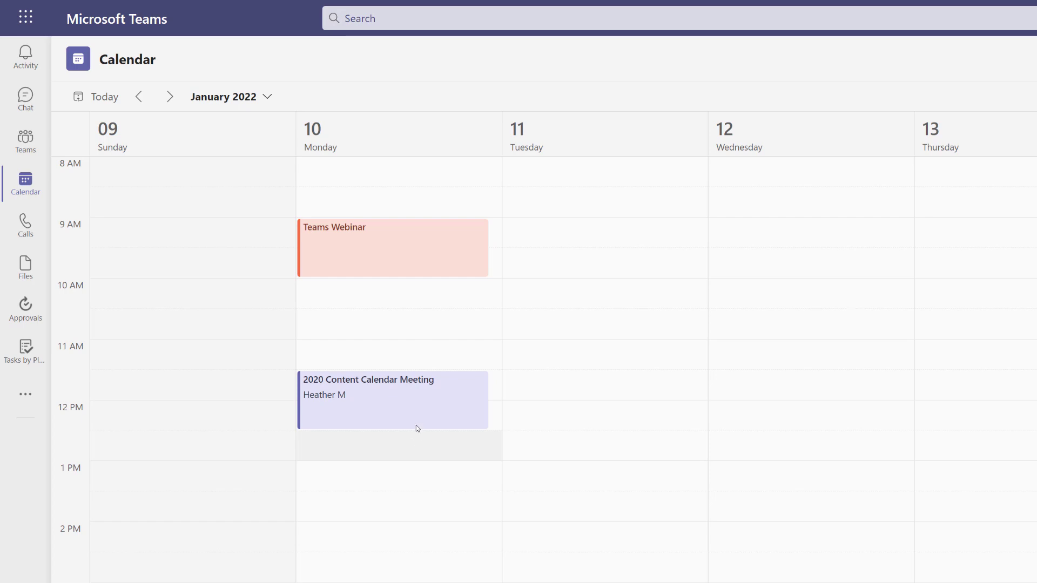
Give the 2020 Content Calendar Meeting the Green category, then go to Testing Team > Planning
right_click(413, 406)
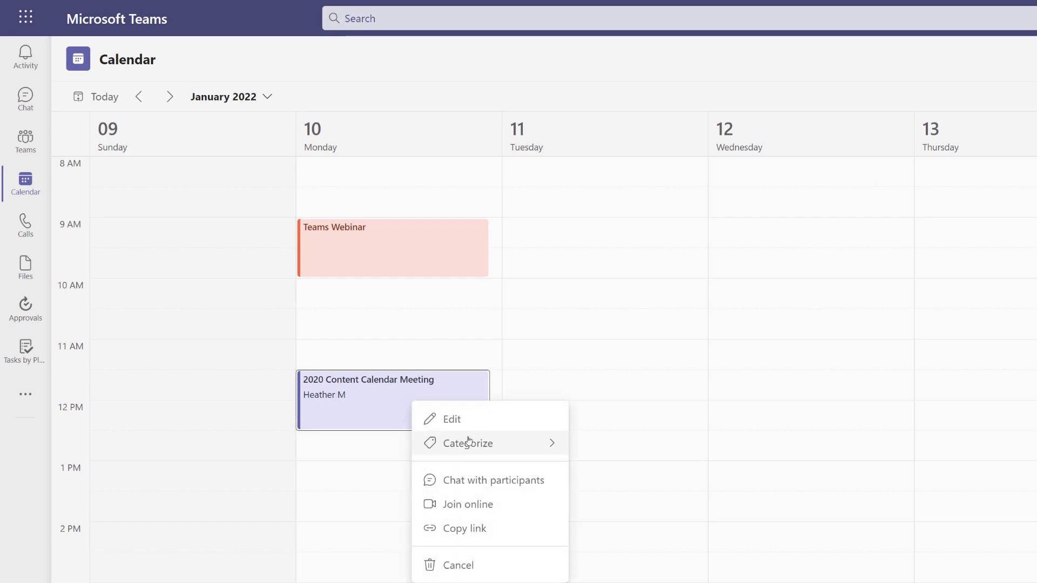
mouse_move(465, 440)
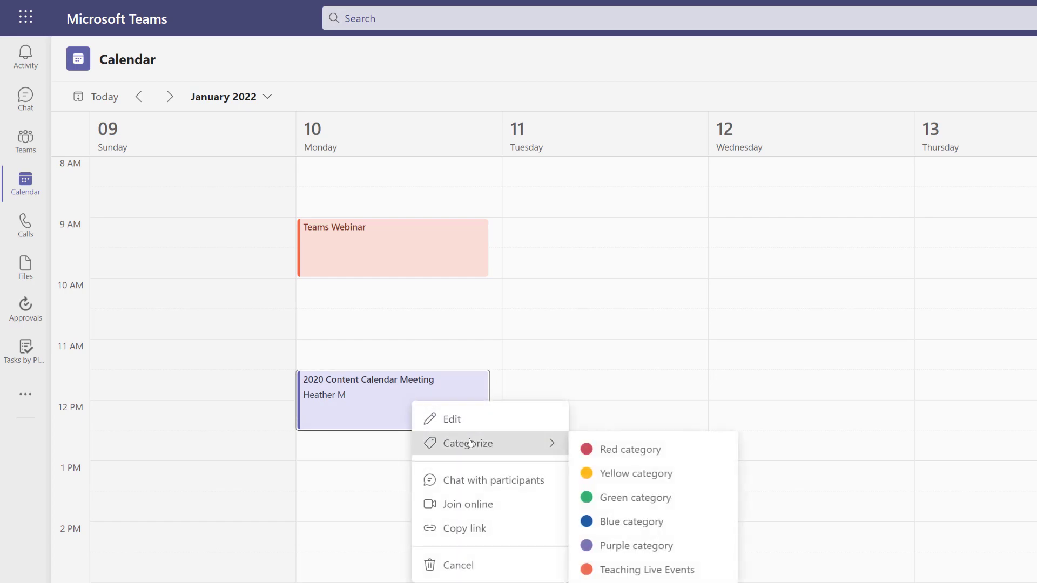
click(626, 497)
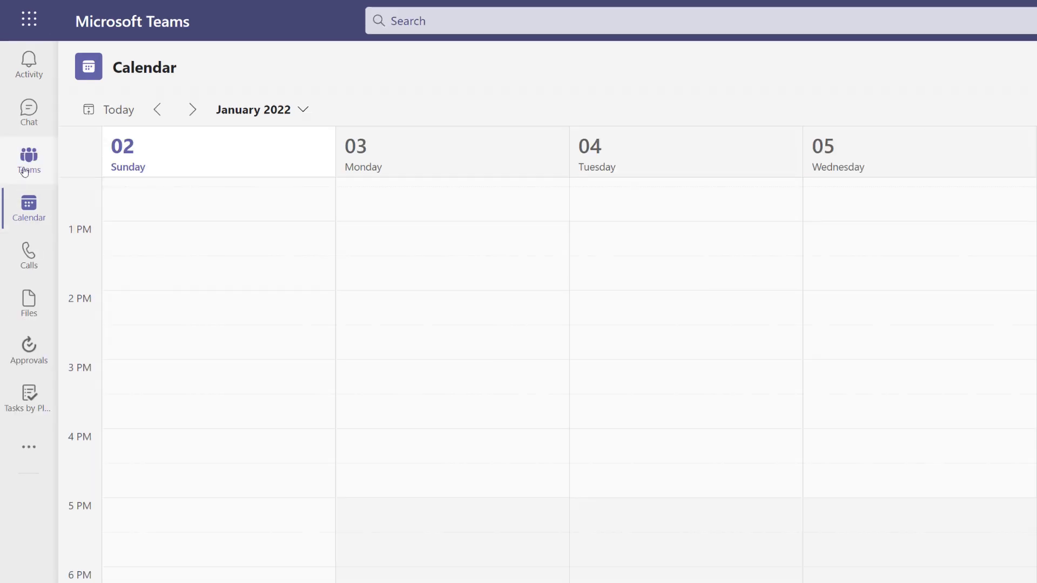
click(24, 172)
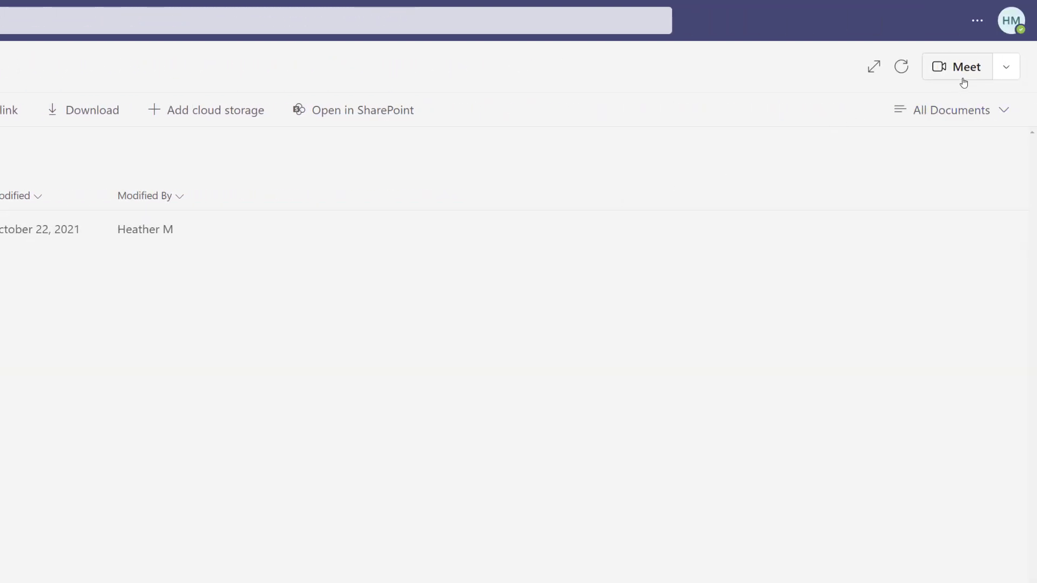
Choose Schedule a meeting from the Planning channel's Meet dropdown
click(1008, 74)
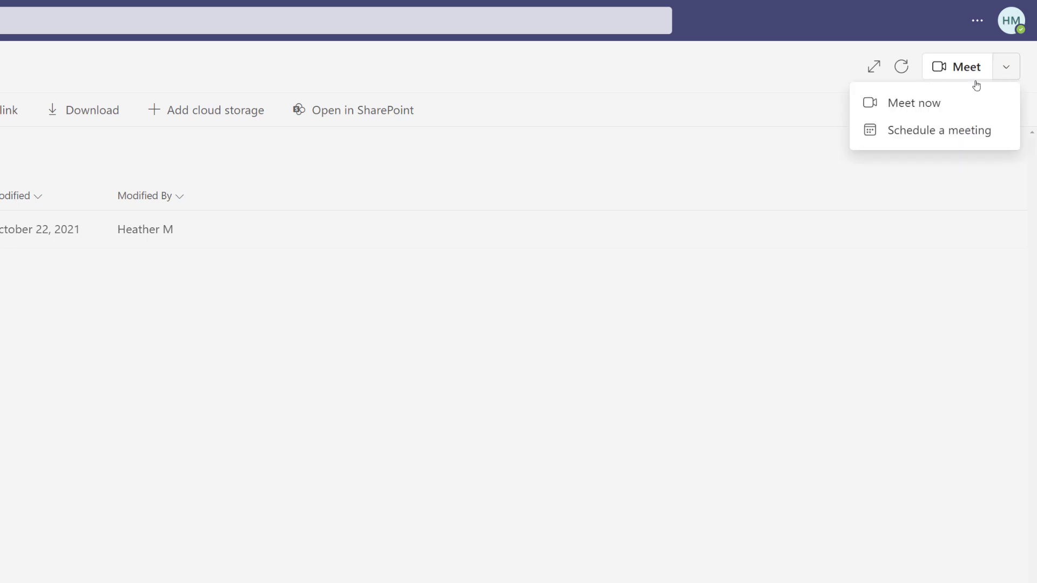
click(911, 131)
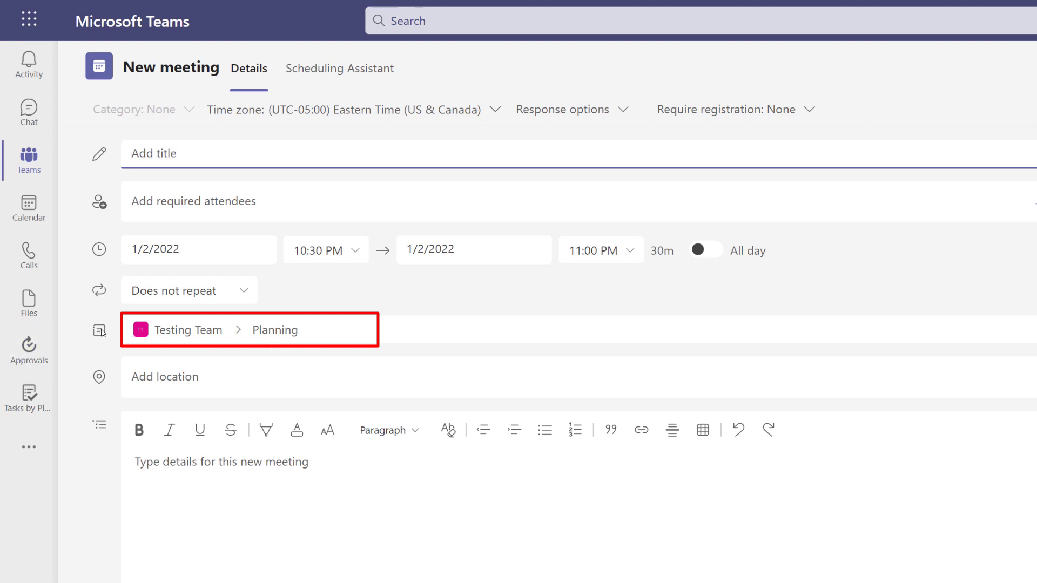
Send 'Group Meeting' for 1/11/2022 10–11 AM, described 'This is a group meeting everyone is welcome to attend.'
text(Group Meeting)
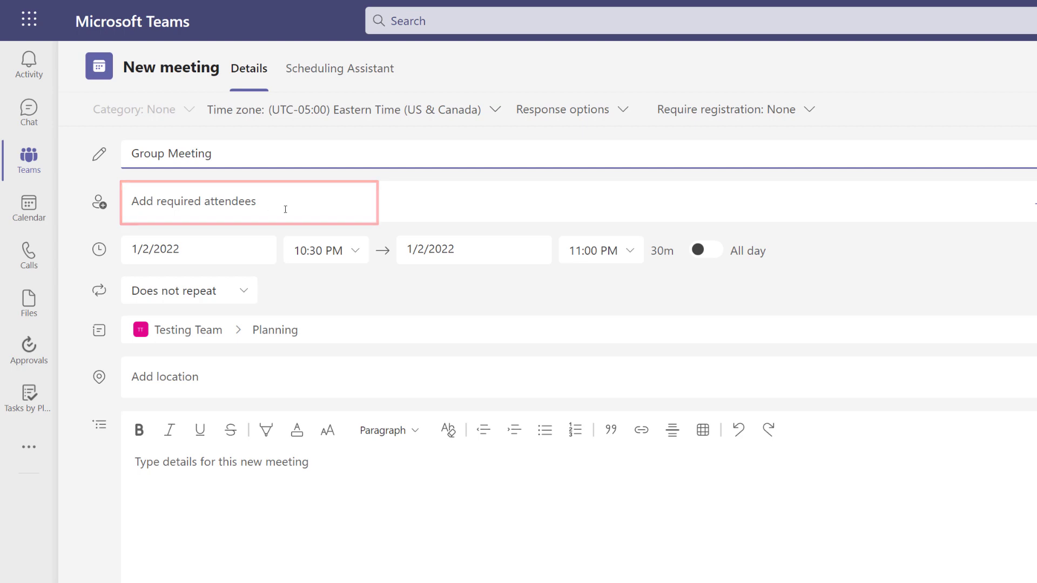
text(This is a group meeting everyone is welcome to attend)
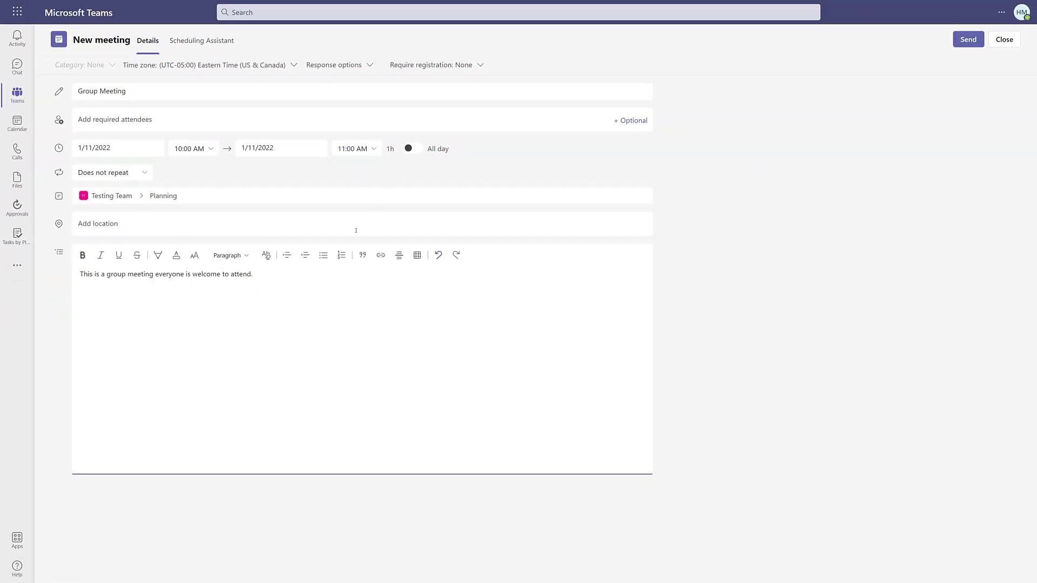
text(.)
click(970, 45)
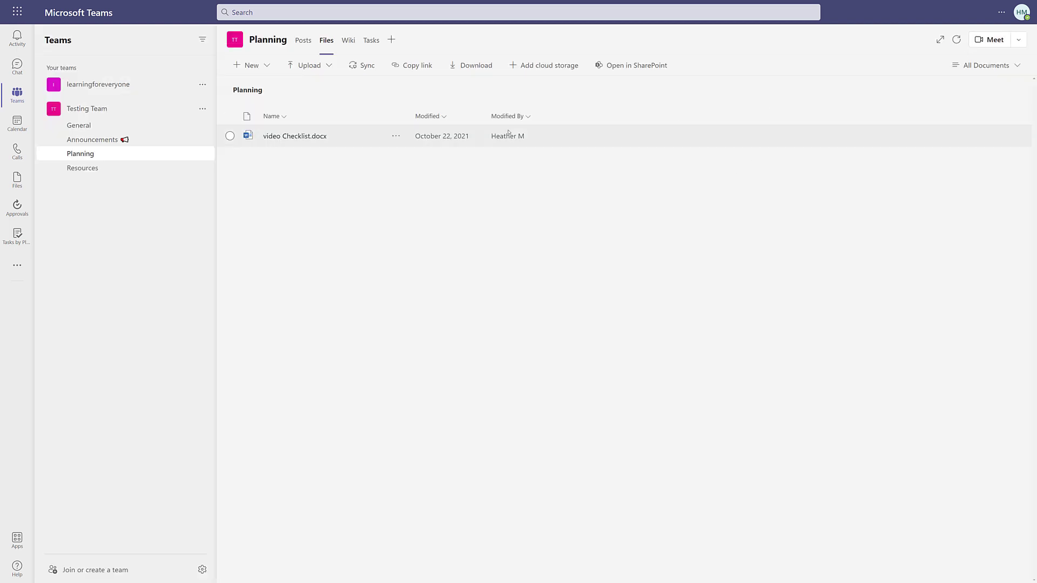
Show the Planning channel's Posts and inspect the Group Meeting's greyed-out, unchangeable channel field
click(302, 43)
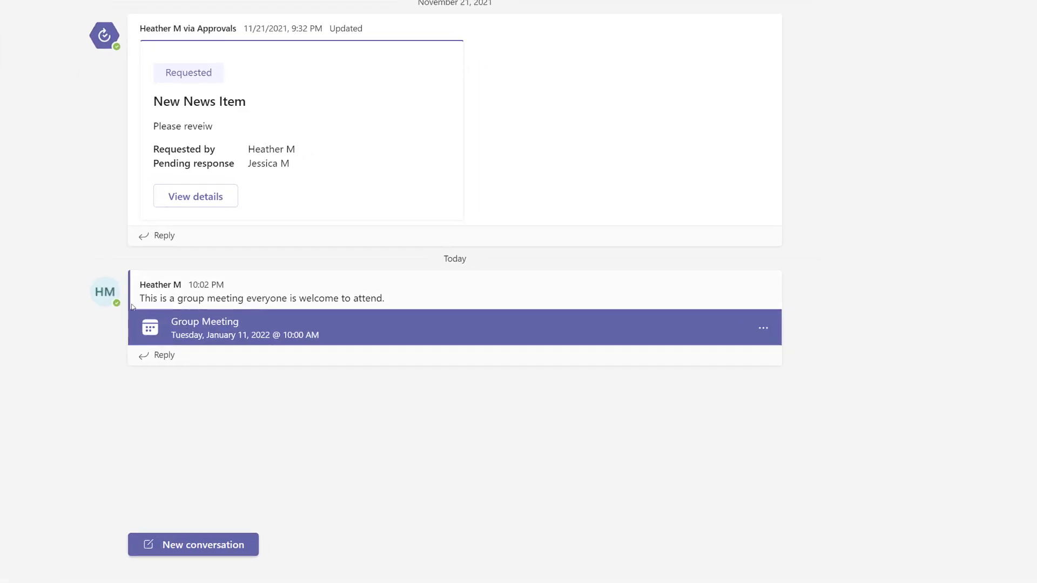
mouse_move(137, 302)
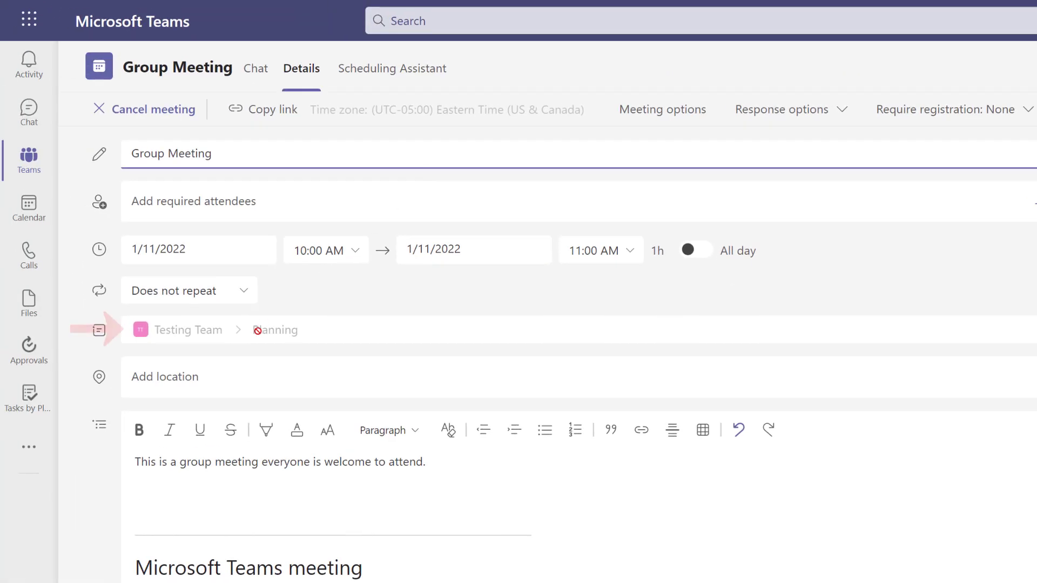
mouse_move(158, 336)
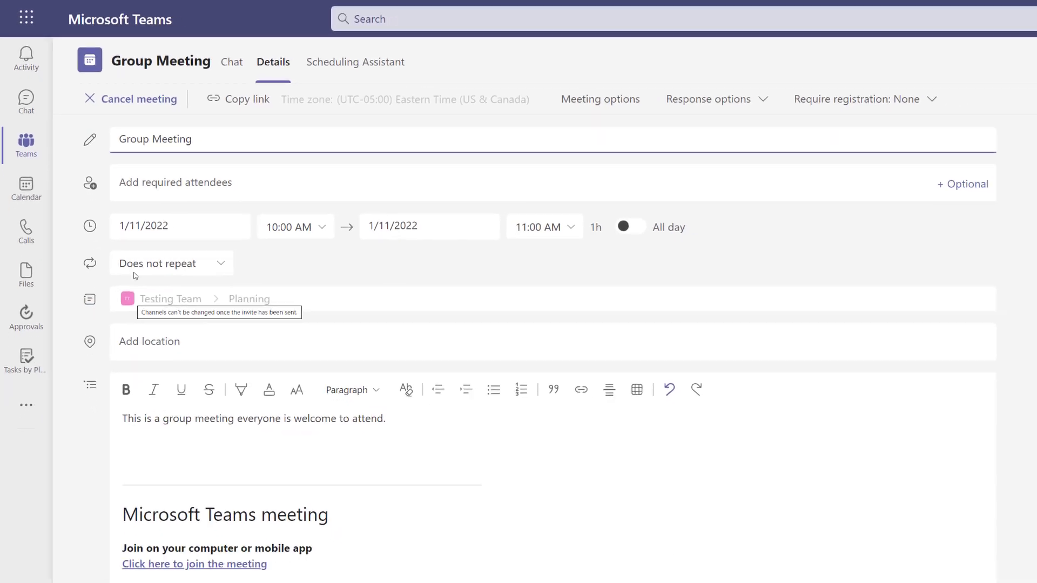
Cancel the channel Group Meeting and add the suggested colleague as the new meeting's attendee
click(146, 99)
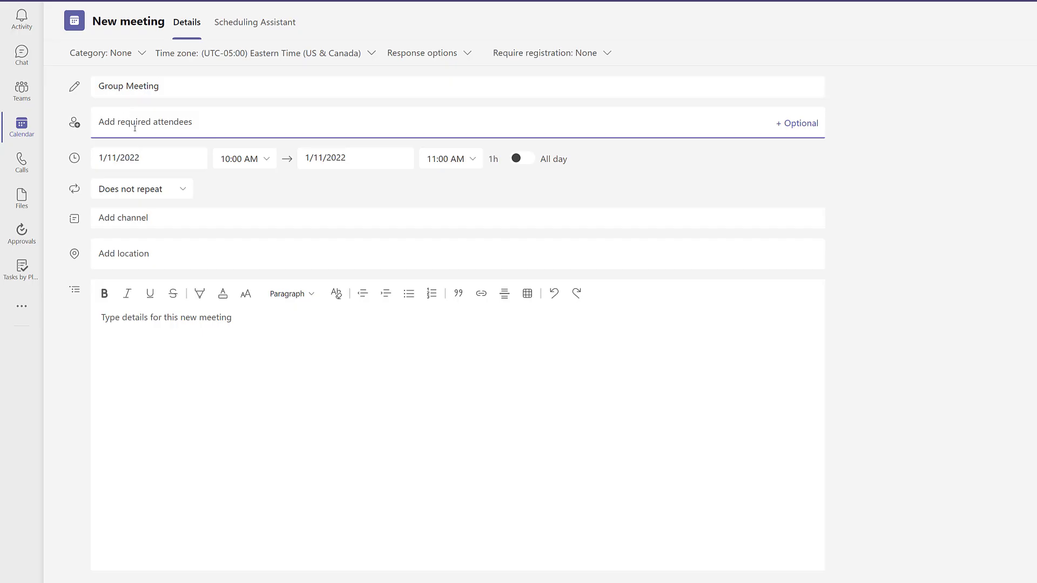
text(jess)
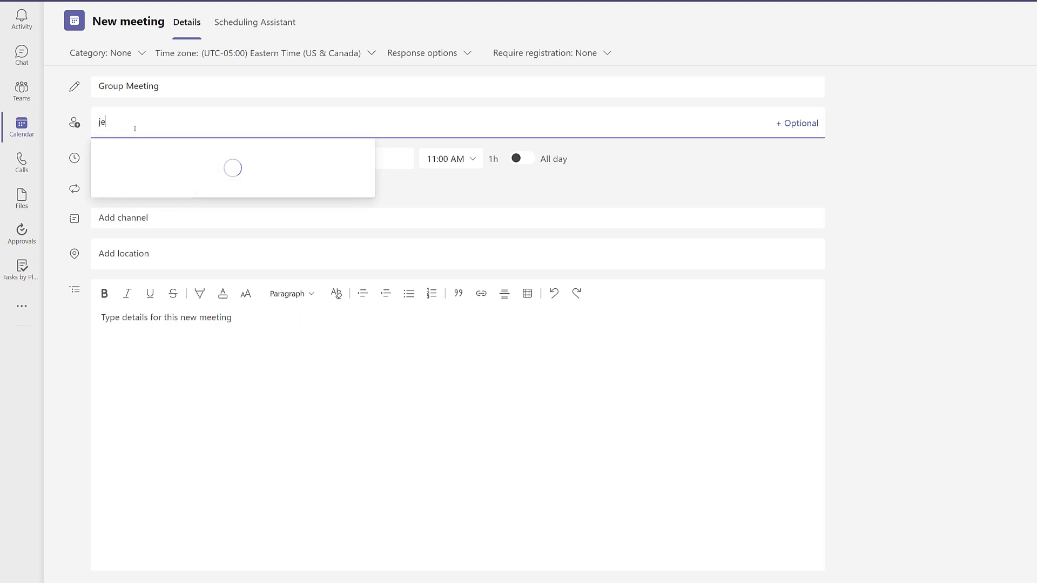
click(178, 162)
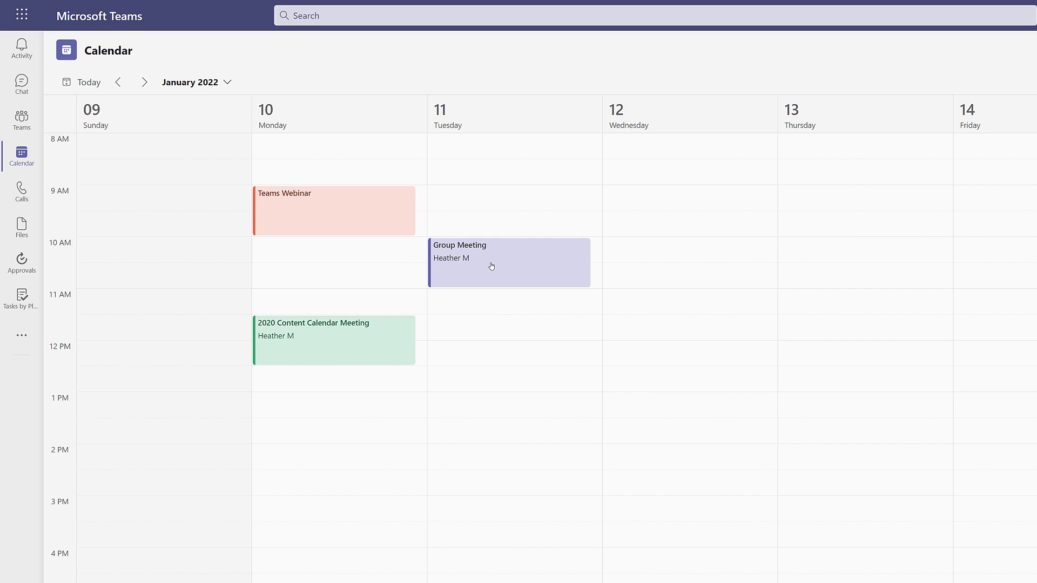
Categorize the Tuesday 11 January, 10–11 AM Group Meeting as Yellow category
right_click(492, 269)
mouse_move(564, 298)
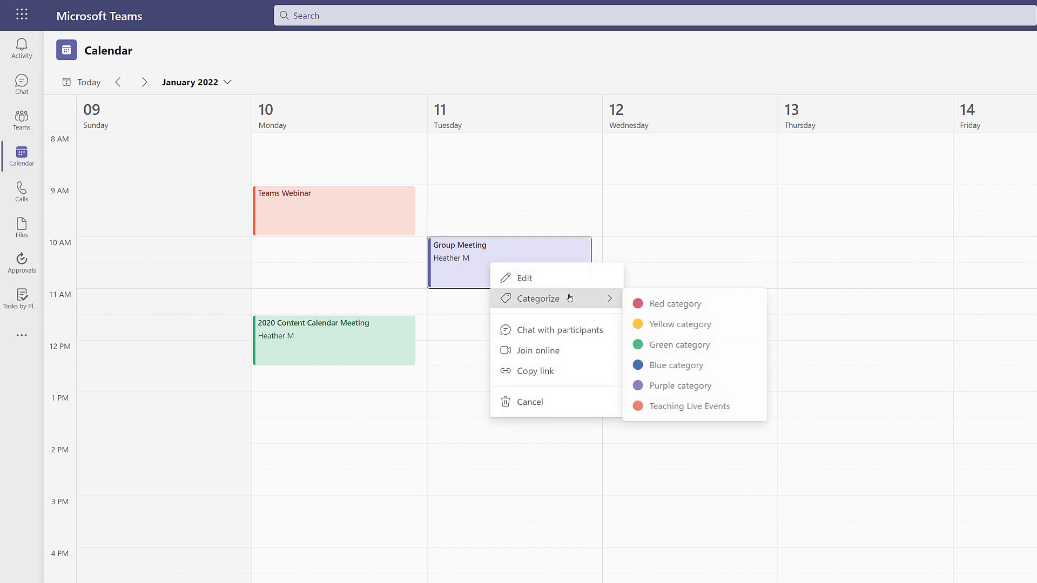
click(661, 324)
scroll(530, 475, up, 2)
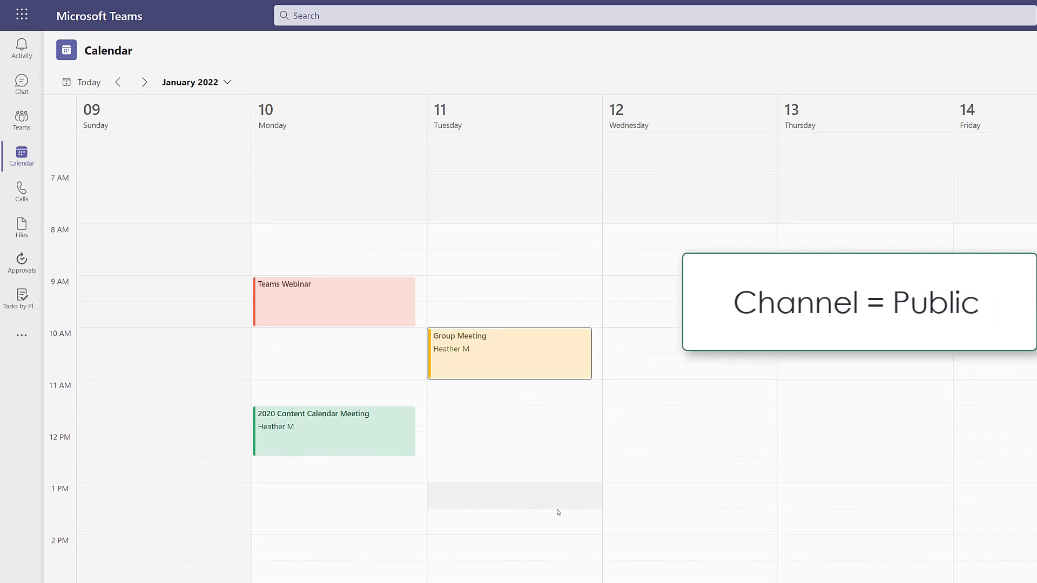
scroll(539, 436, down, 2)
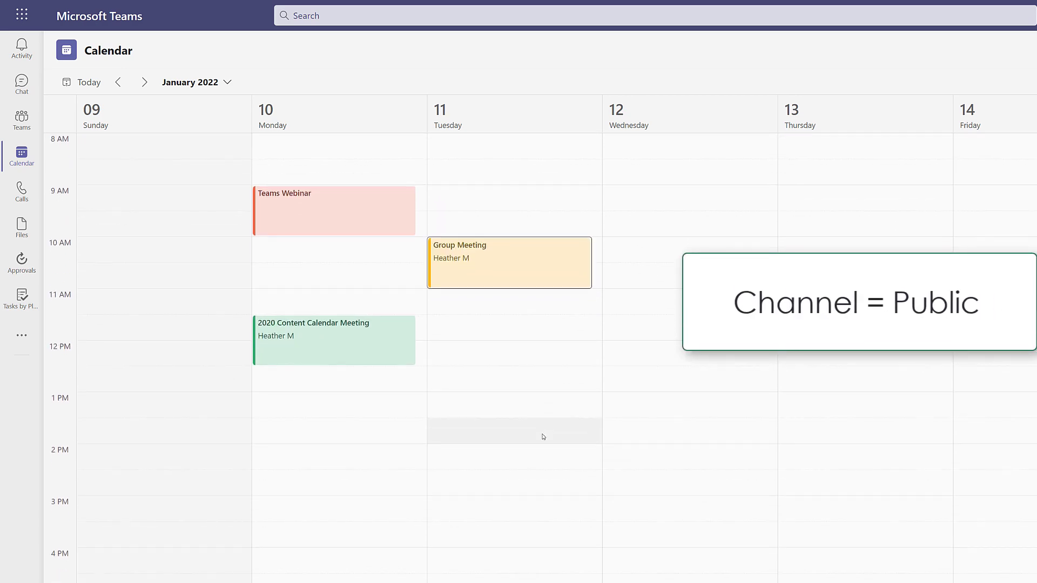